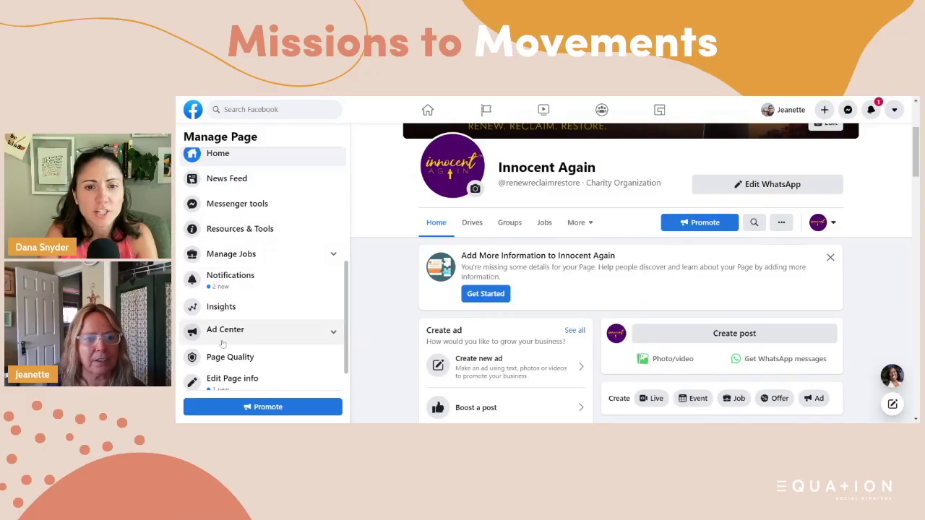
- Go from the Page's Ad Center to All ads, listing the Conversions and Mom Mug campaigns
click(228, 331)
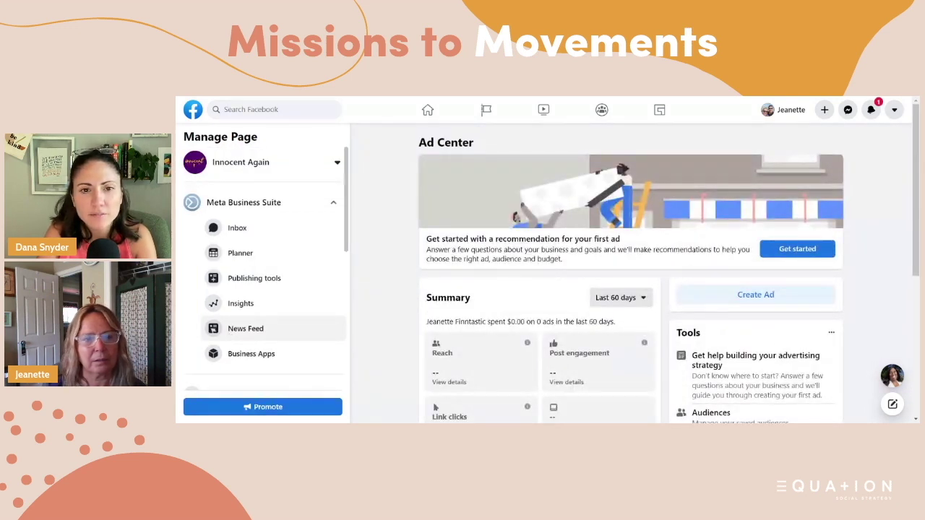
scroll(269, 285, down, 5)
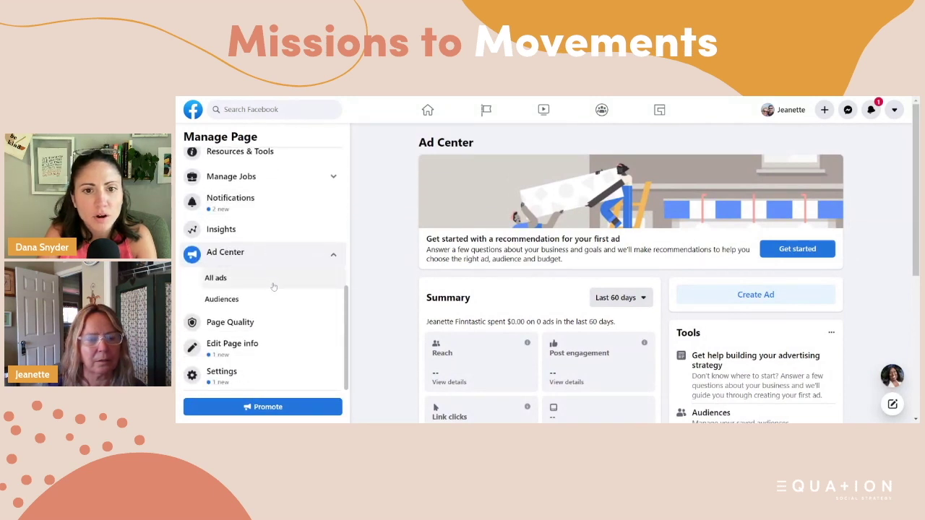
click(217, 280)
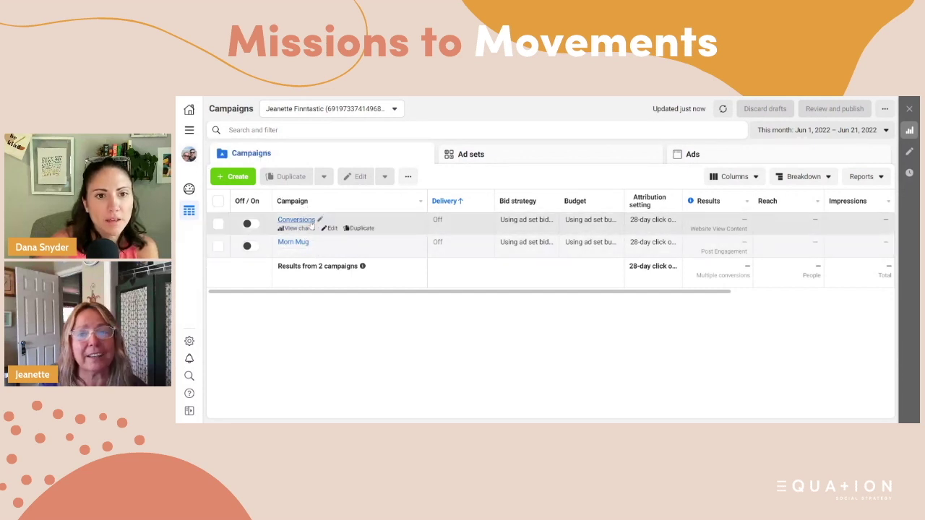
- Open the All tools menu from the Ads Manager sidebar
mouse_move(338, 250)
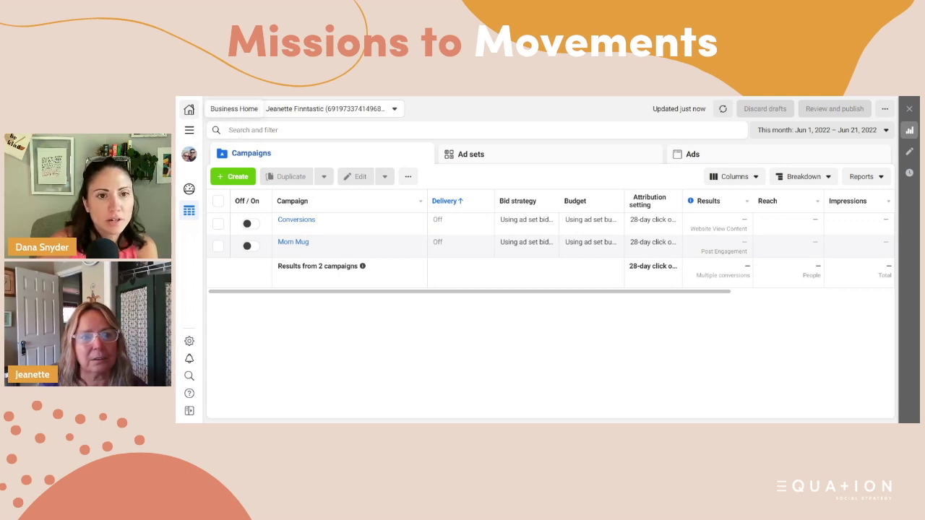
click(189, 130)
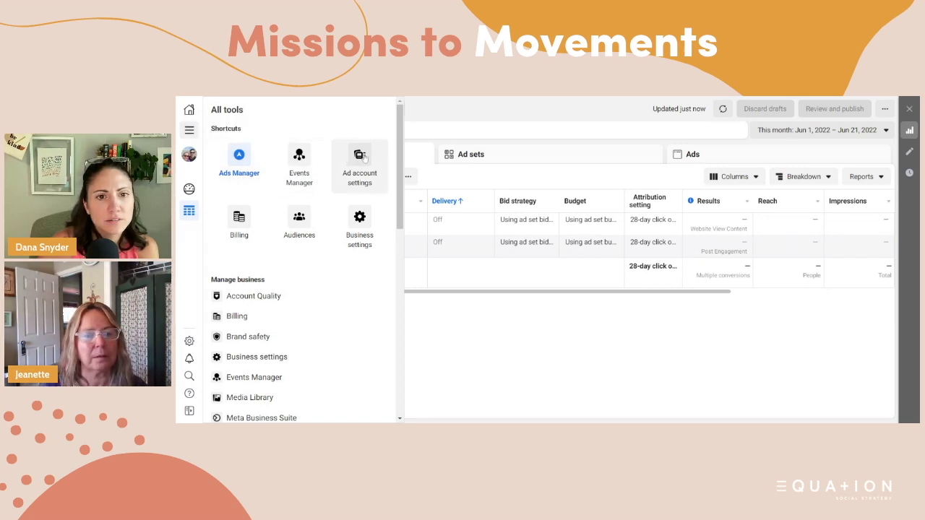
- Review the ad account settings and account list, then go to Business settings
click(364, 158)
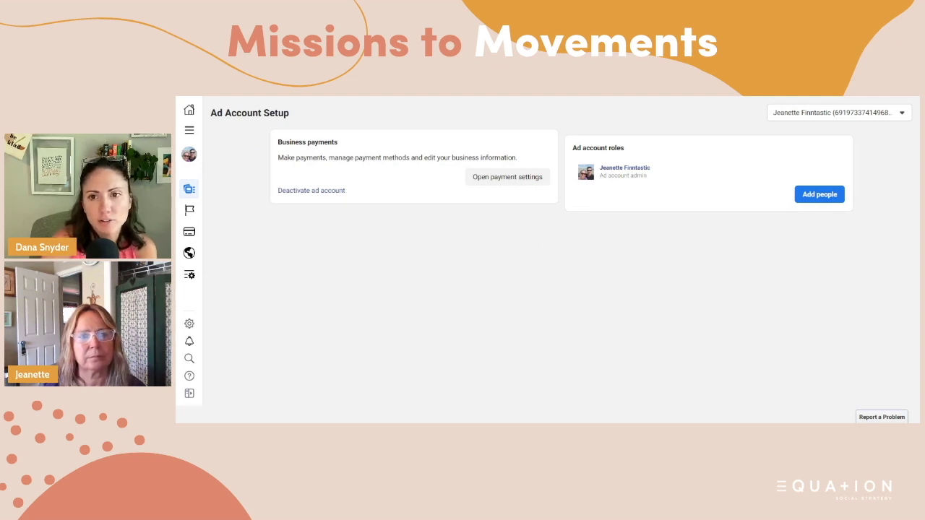
click(904, 112)
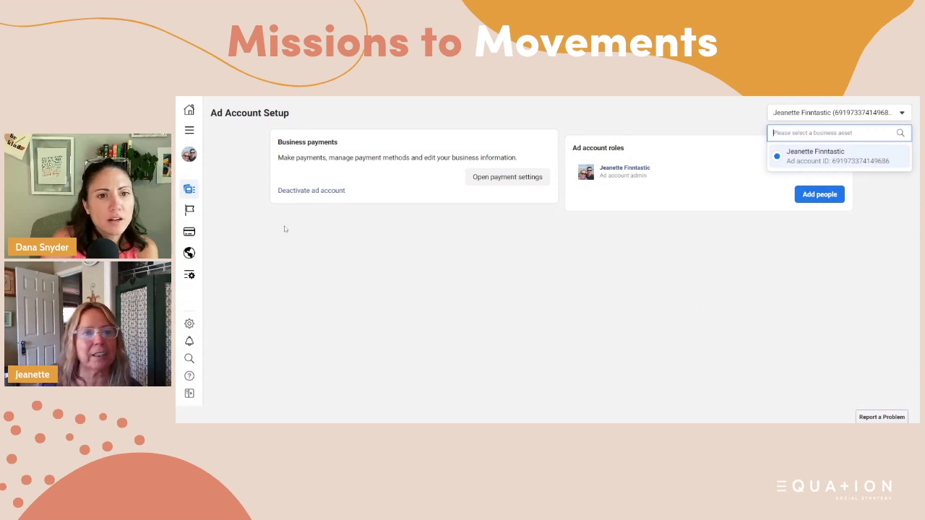
click(188, 130)
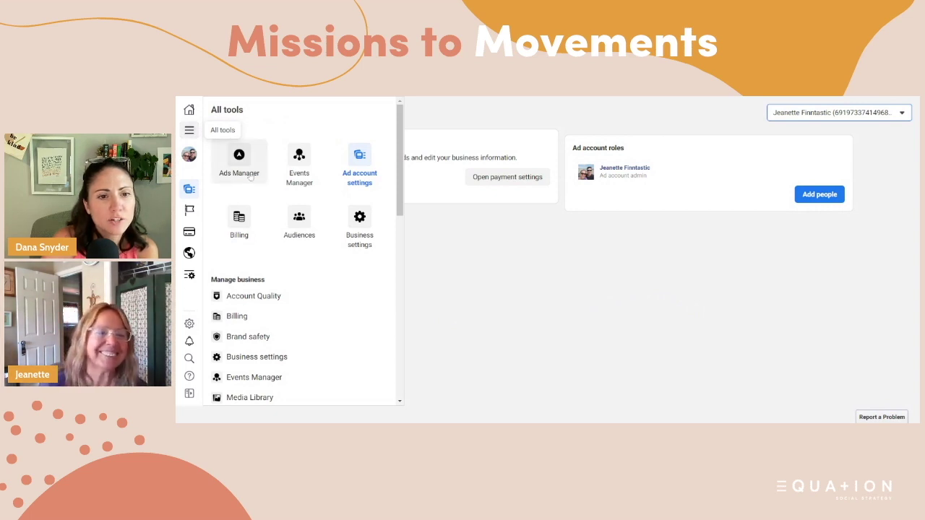
click(360, 221)
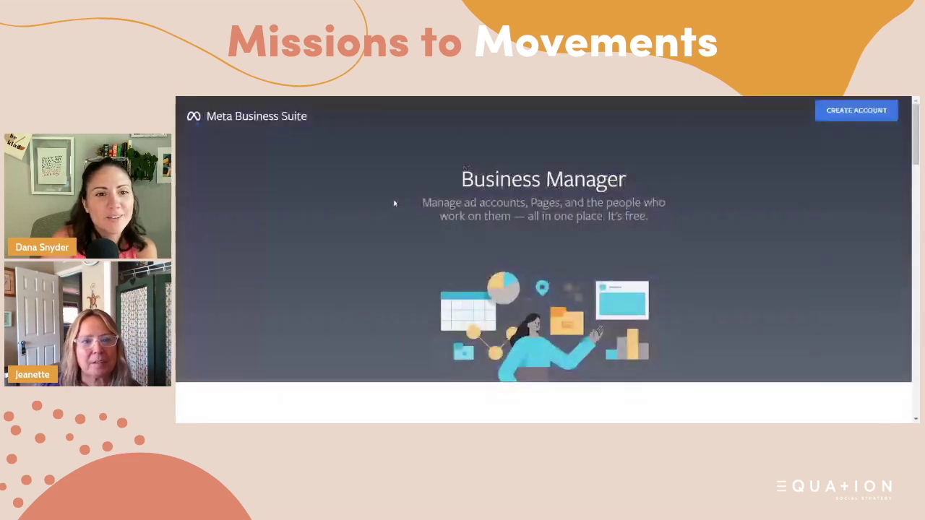
- Submit the new business 'Innocent Again' with its business email and a shortened owner name
click(859, 113)
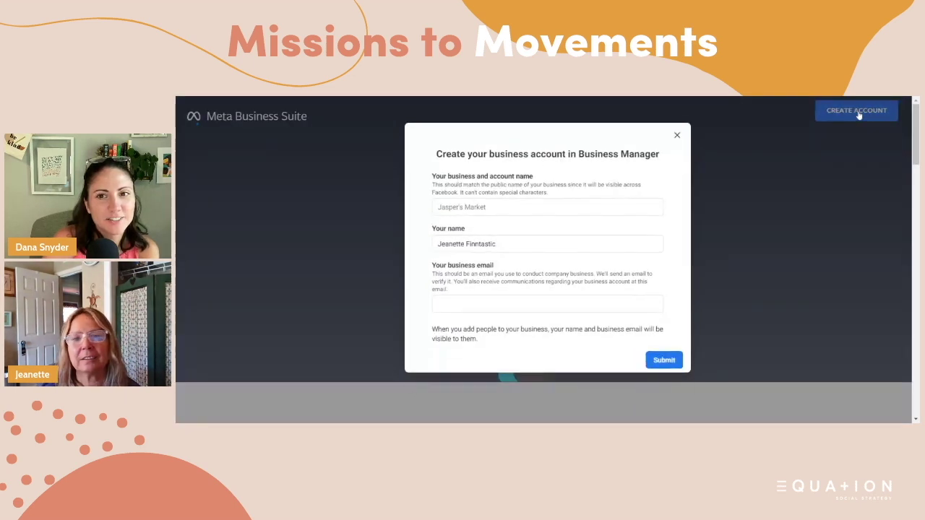
click(438, 207)
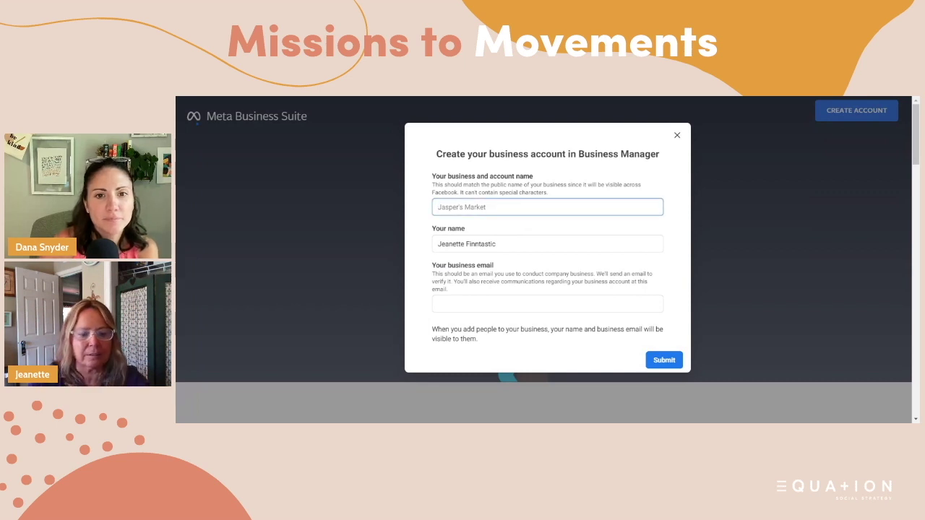
text(I)
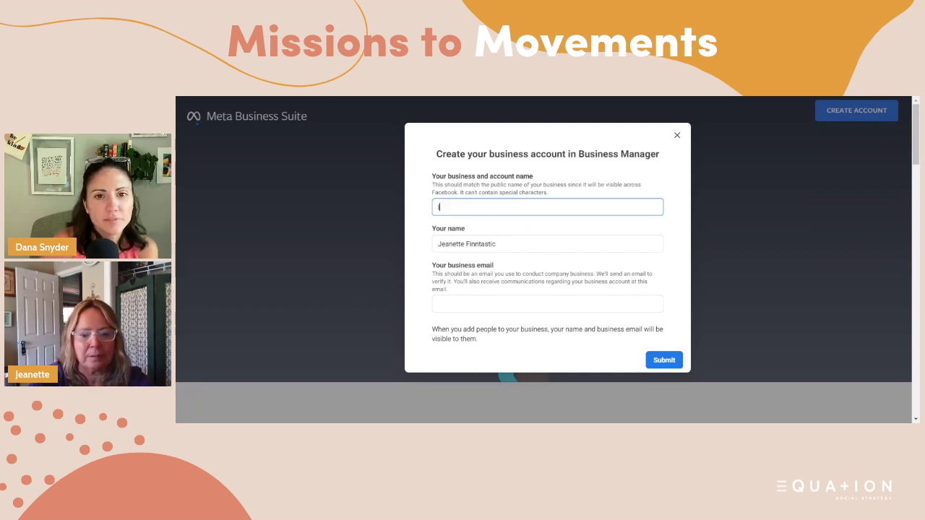
text(nnpocent Aga)
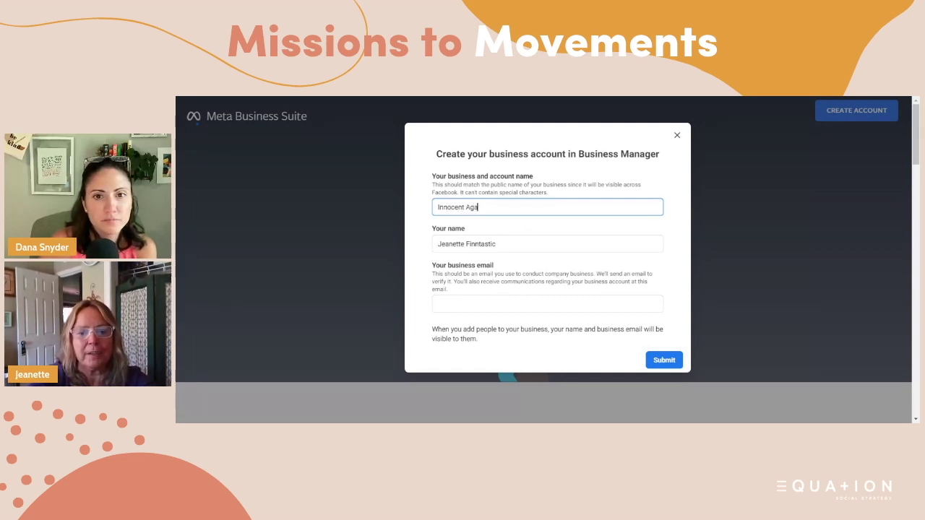
text(in)
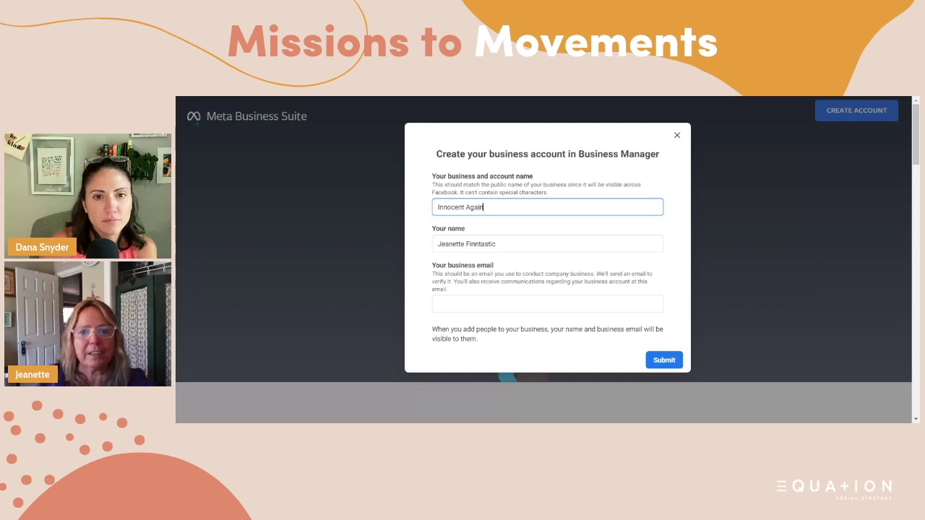
click(506, 244)
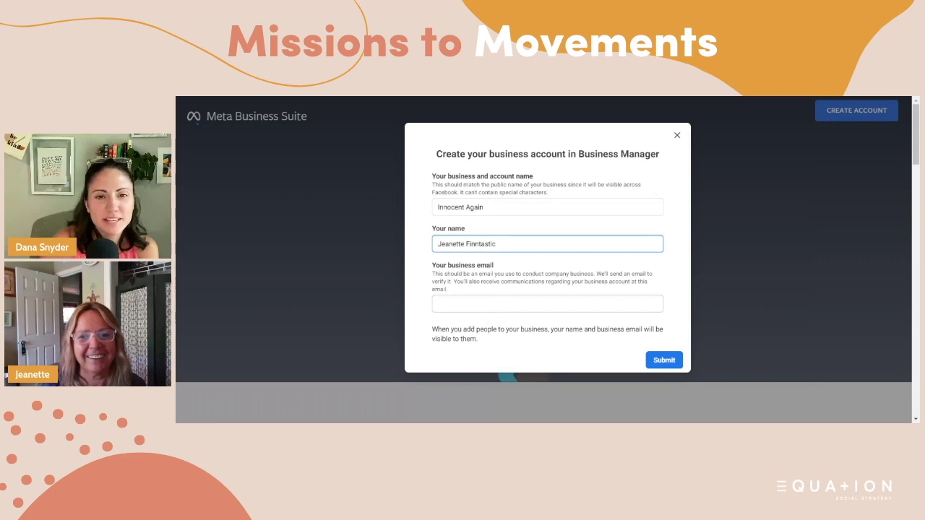
click(506, 304)
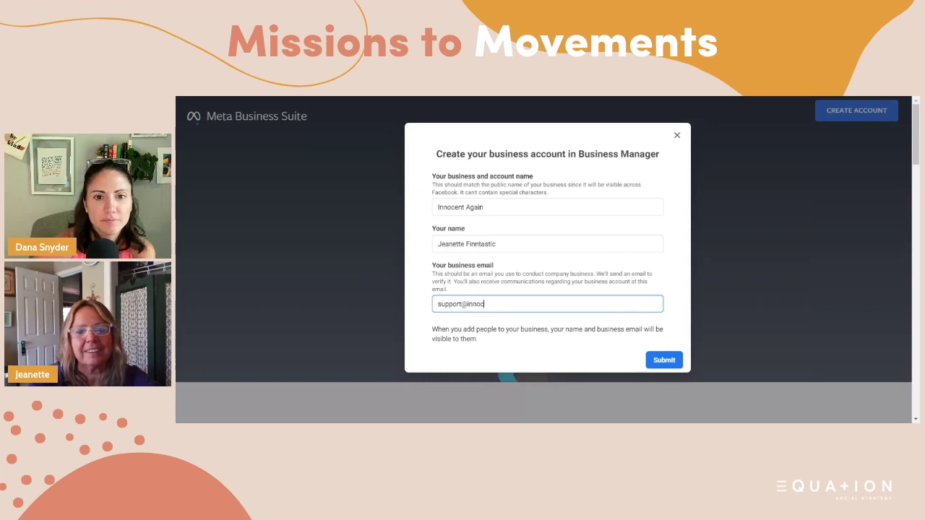
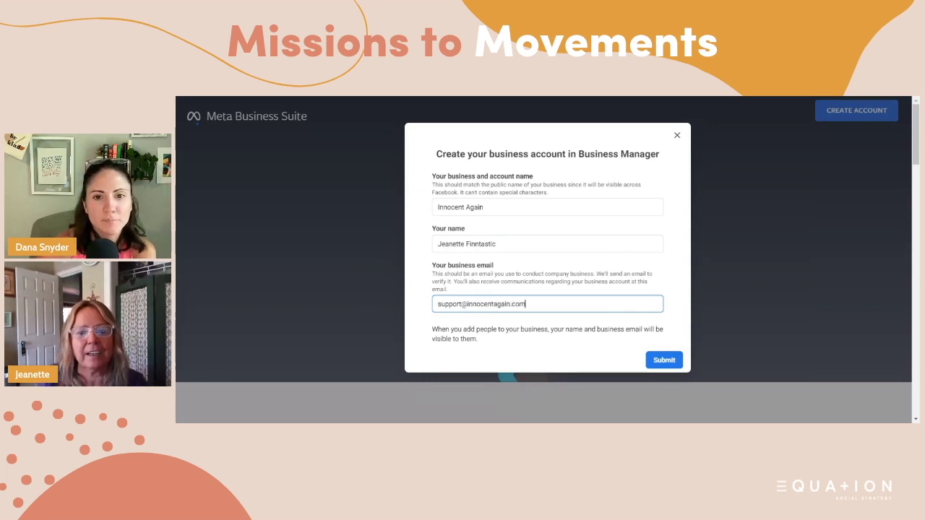
click(496, 244)
key(BackSpace)
key(BackSpace)
key(BackSpace)
key(BackSpace)
key(BackSpace)
key(BackSpace)
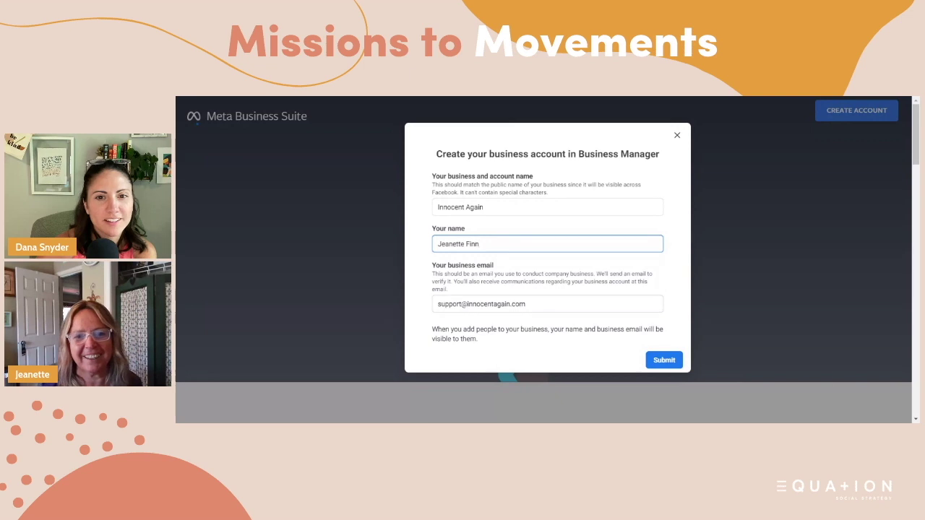
click(673, 364)
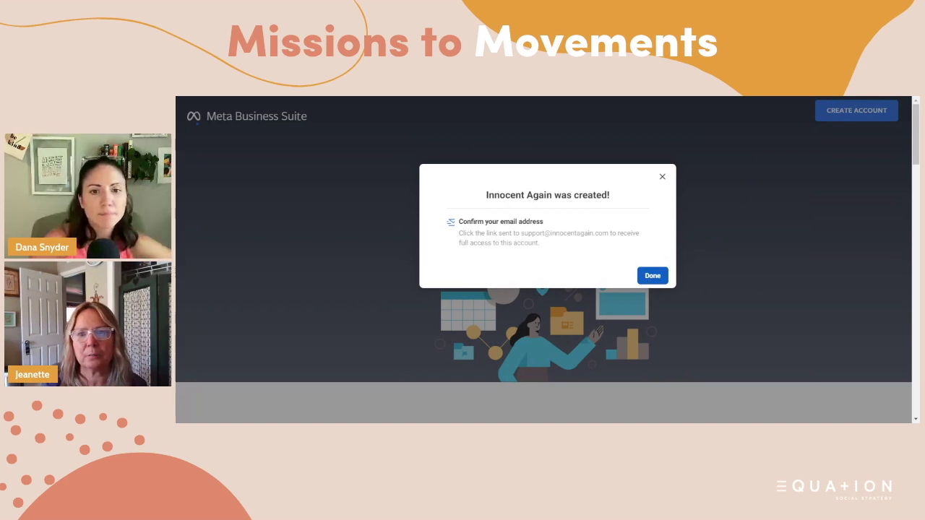
- Add the existing Innocent Again Facebook Page under the business's Pages
click(653, 277)
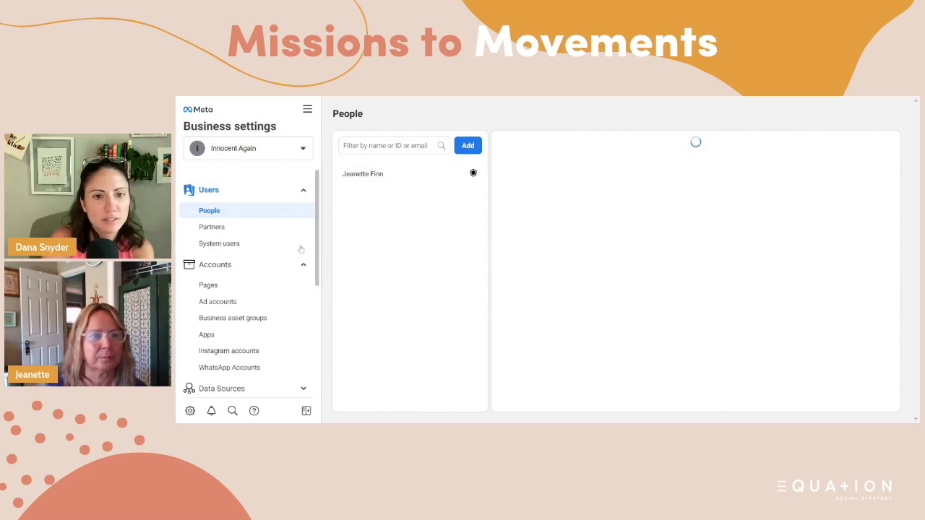
click(207, 286)
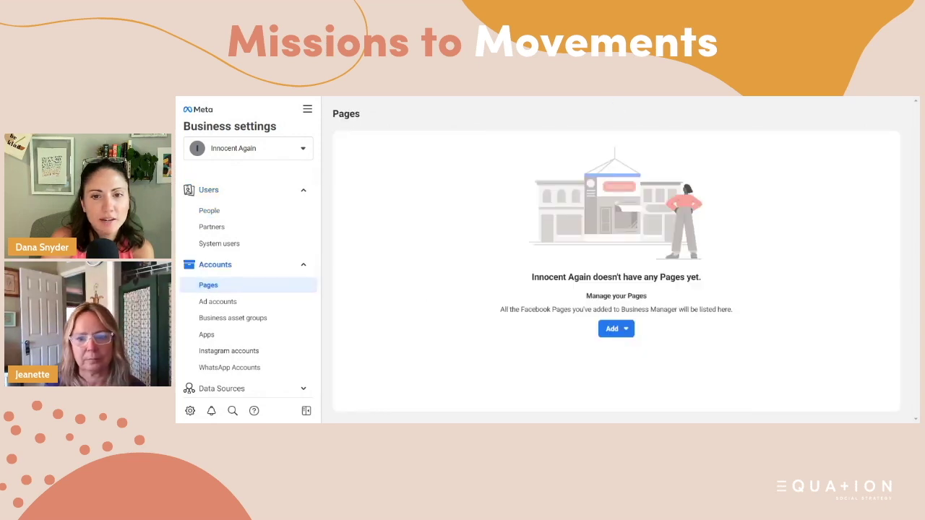
click(614, 329)
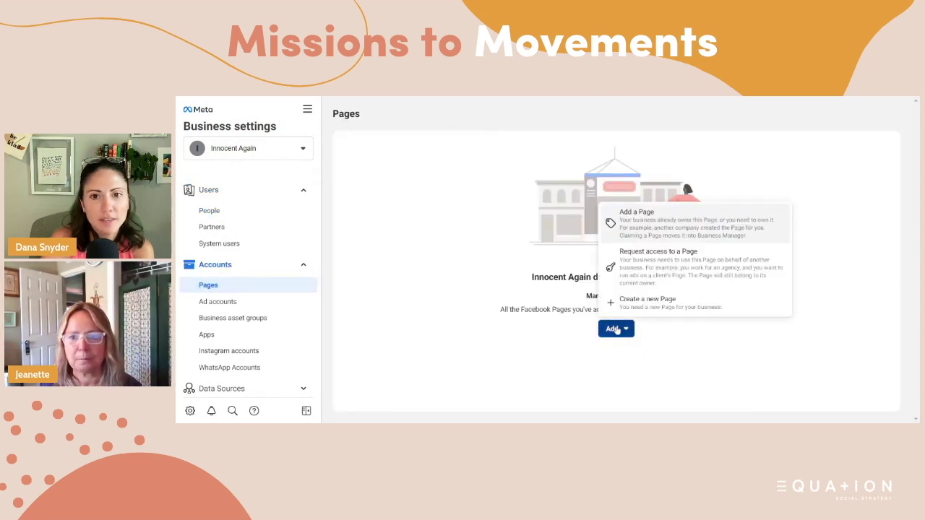
click(642, 221)
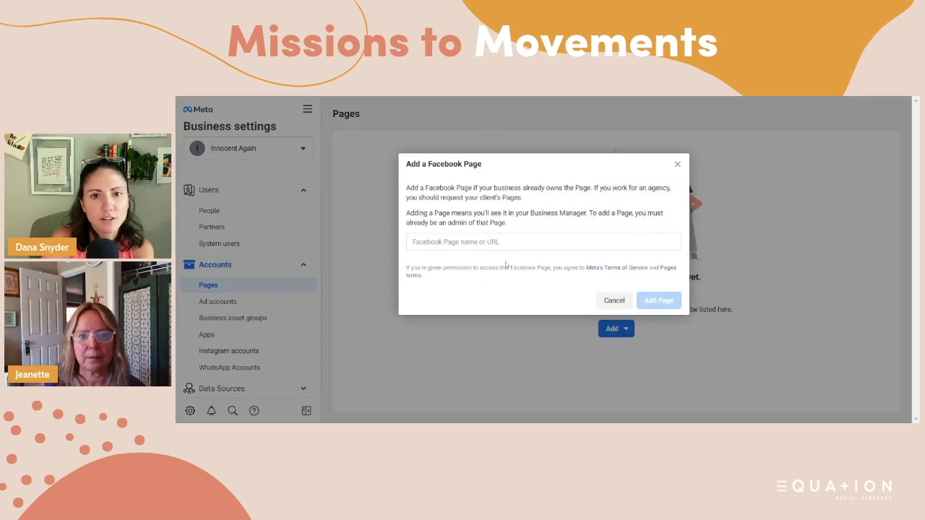
click(542, 242)
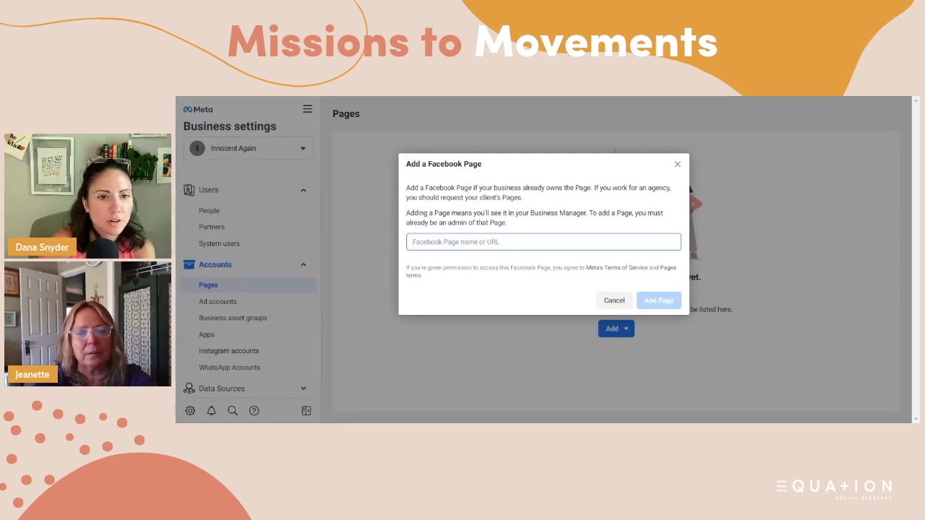
text(I)
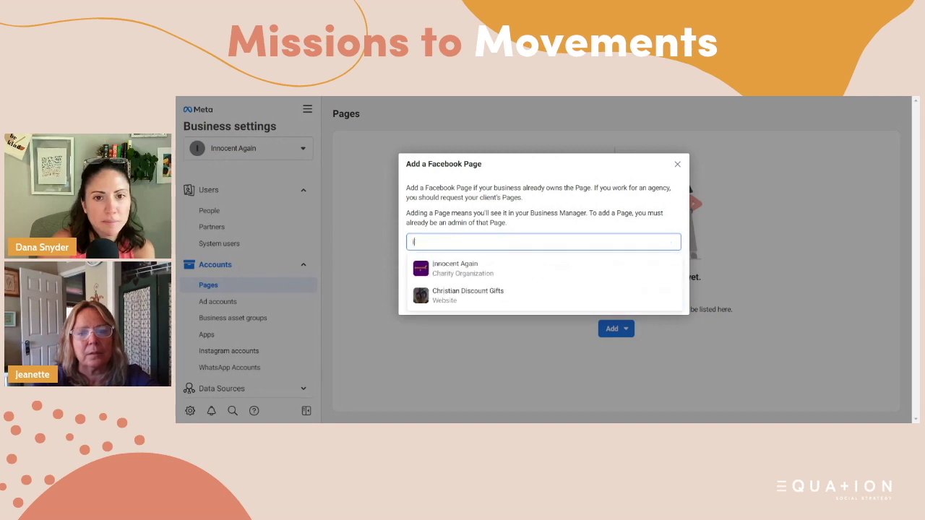
click(458, 267)
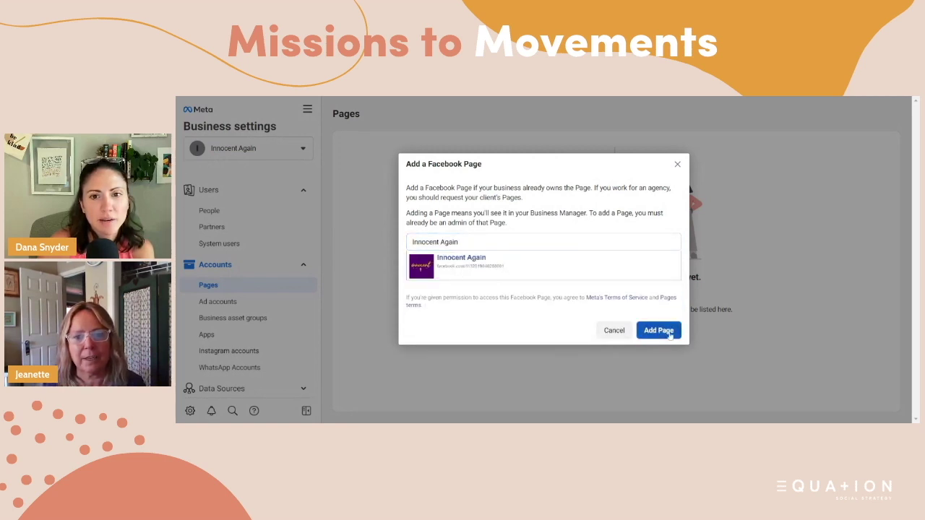
click(668, 334)
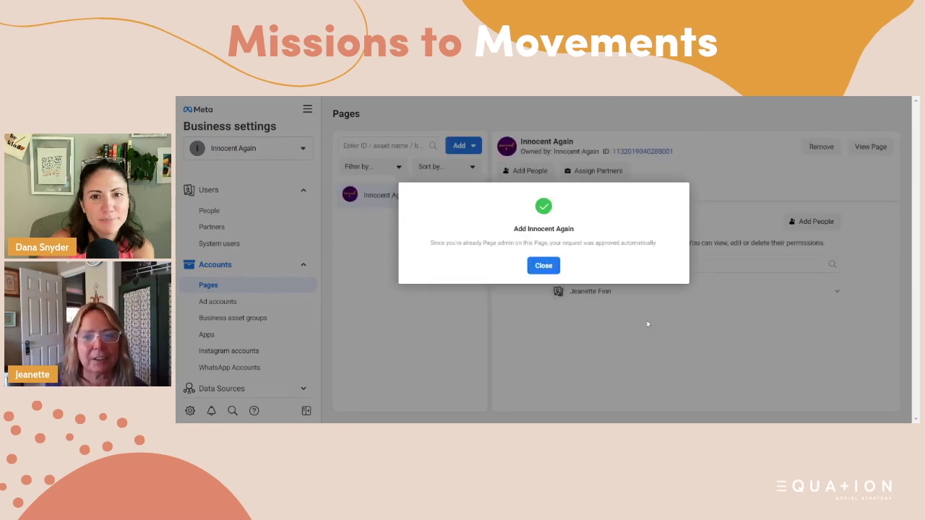
click(547, 266)
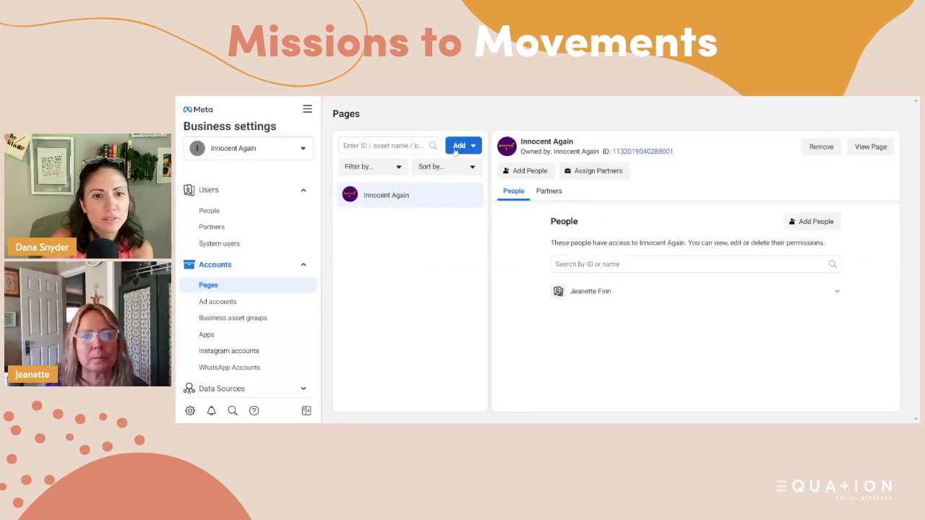
- Begin a new ad account named 'Innocent Again', keeping Los Angeles time and US Dollars
click(215, 303)
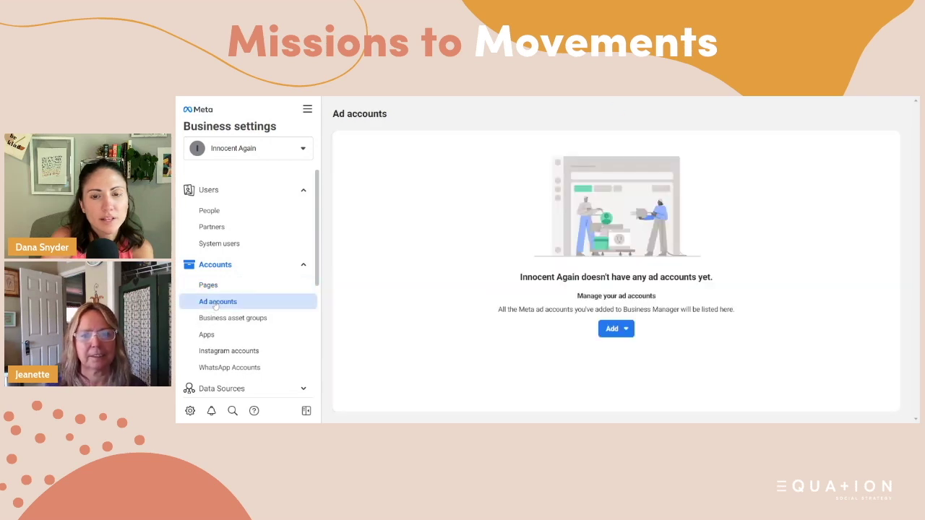
click(613, 330)
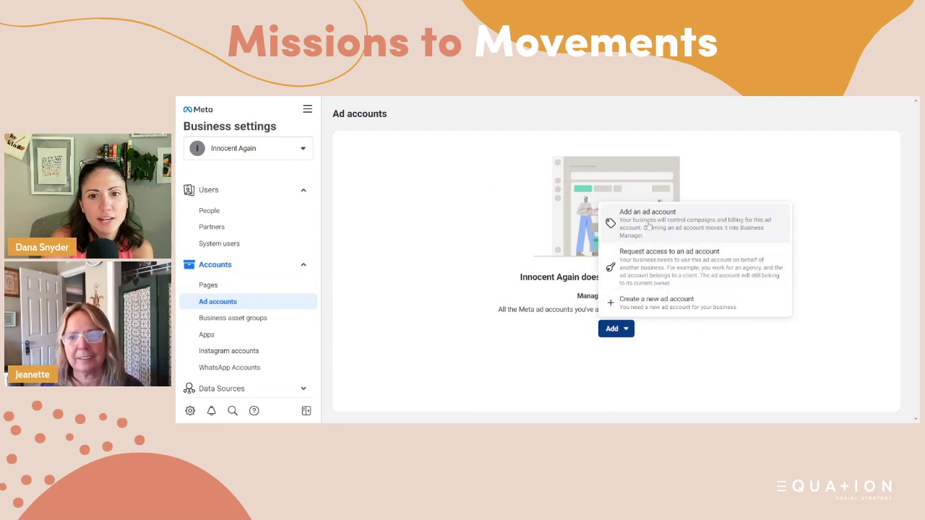
click(646, 307)
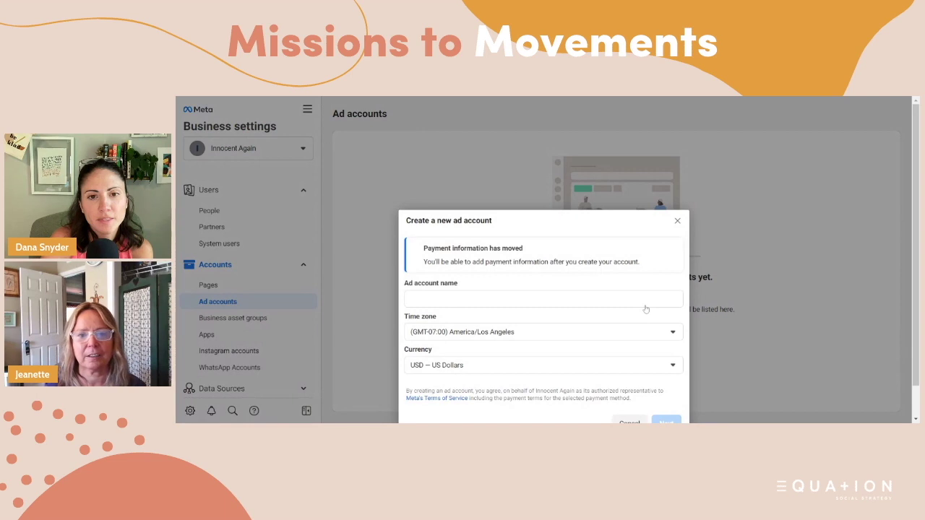
click(476, 304)
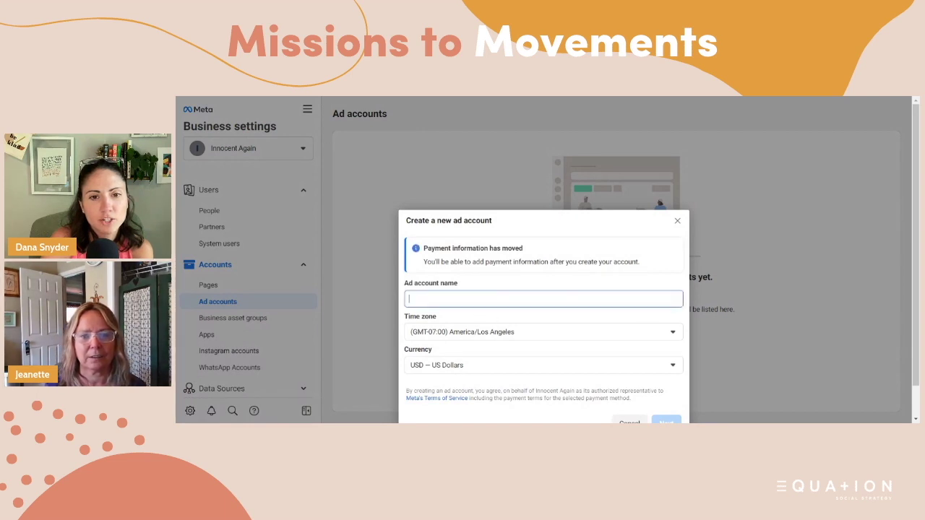
text(Inn)
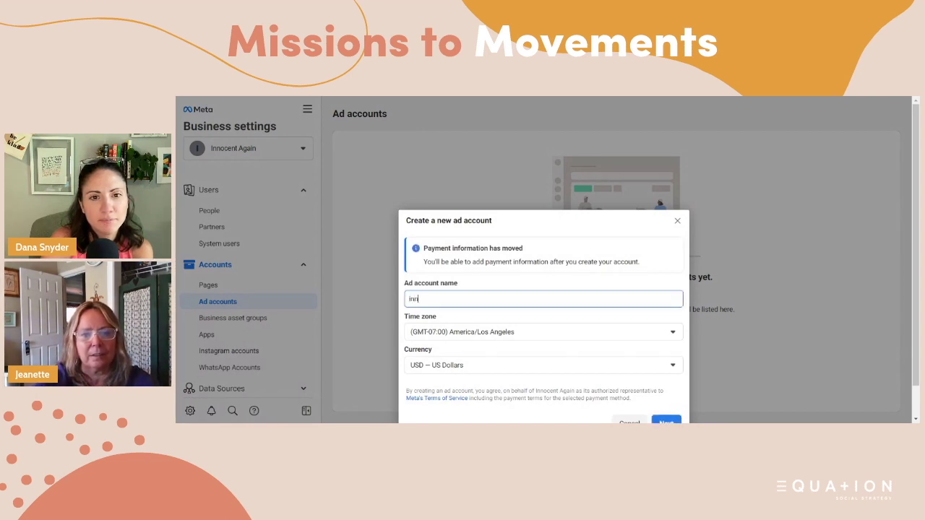
key(BackSpace)
key(BackSpace)
key(BackSpace)
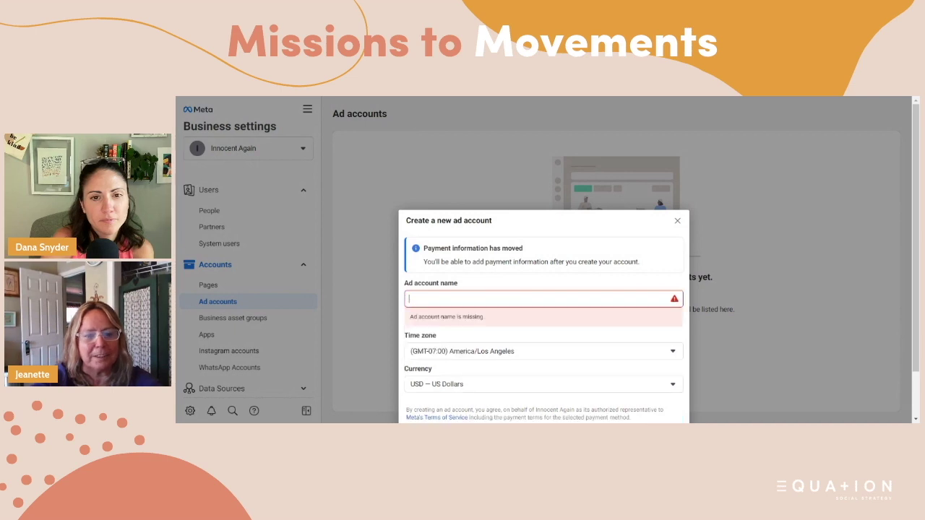
text(In)
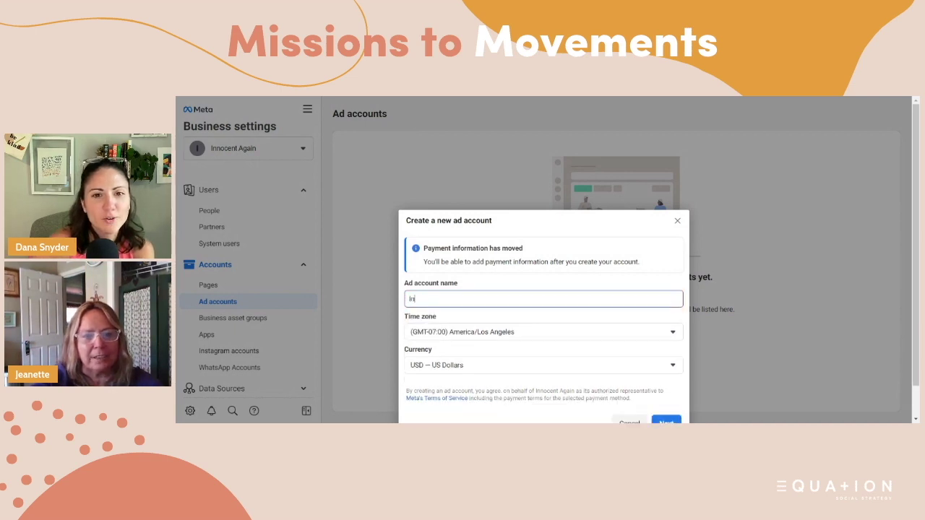
text(nocent Again)
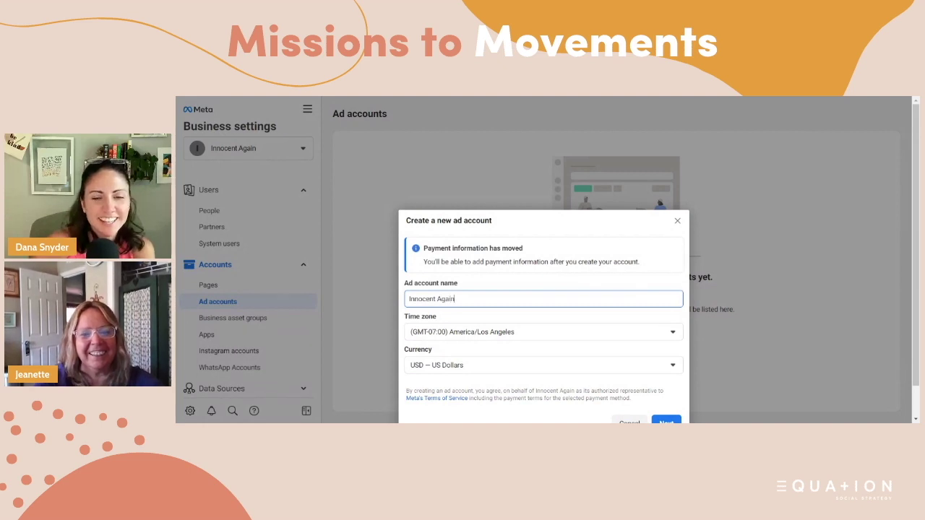
scroll(522, 357, down, 1)
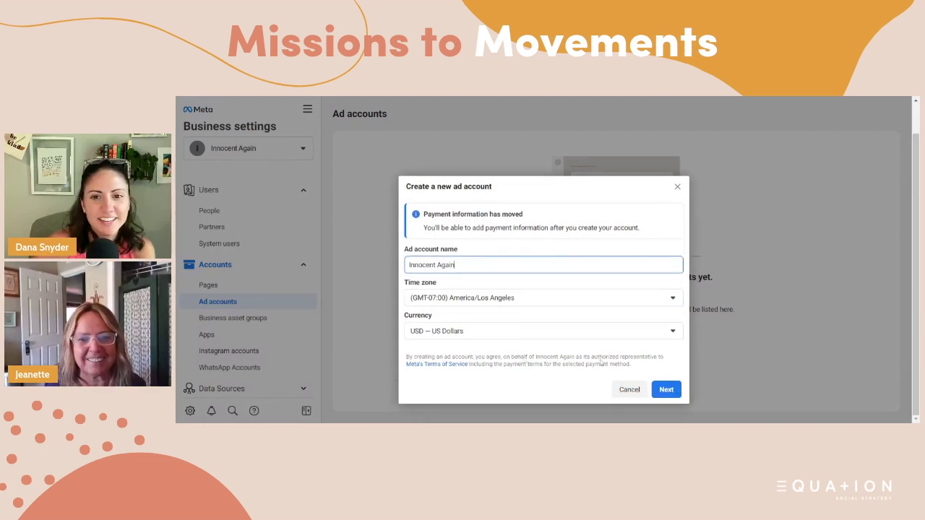
- Create the Innocent Again ad account for My business
click(667, 391)
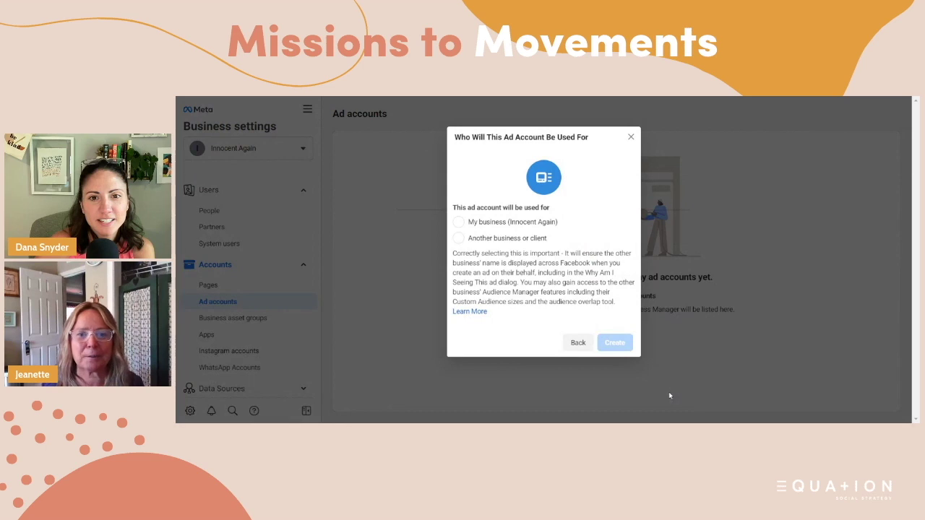
click(458, 221)
click(617, 346)
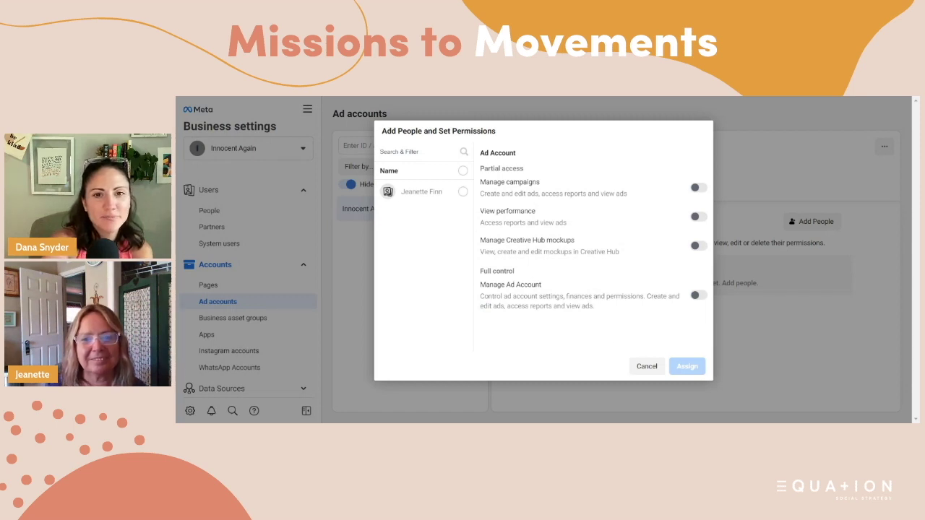
- Give the listed person full Manage Ad Account control and exit without payment info
click(463, 195)
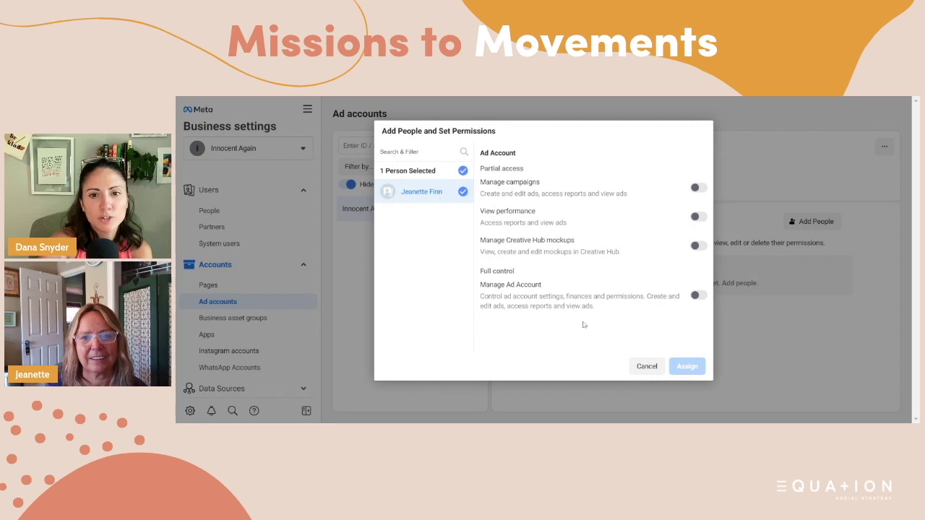
click(698, 296)
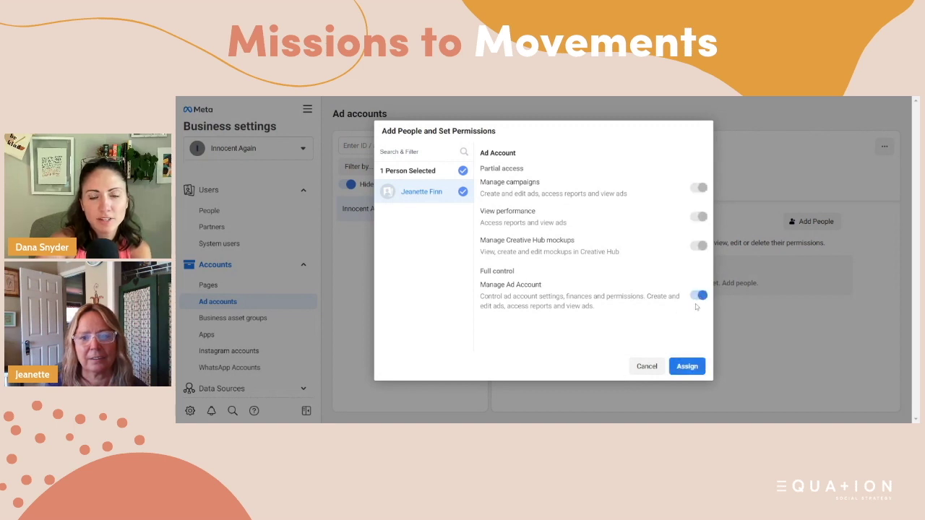
click(687, 367)
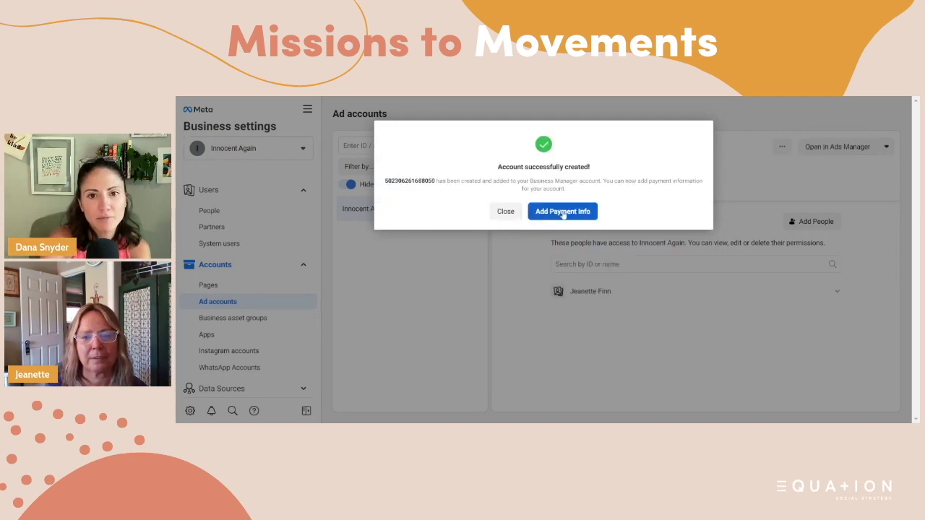
click(507, 214)
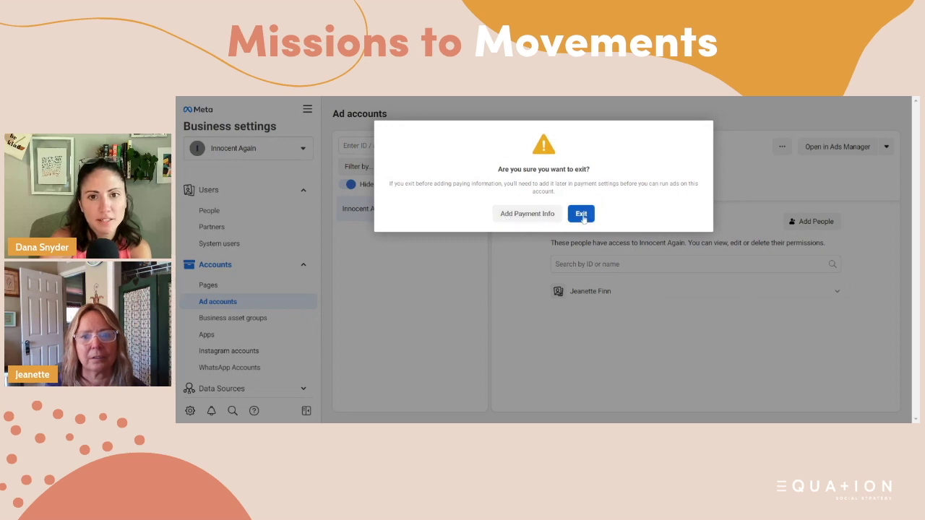
click(582, 216)
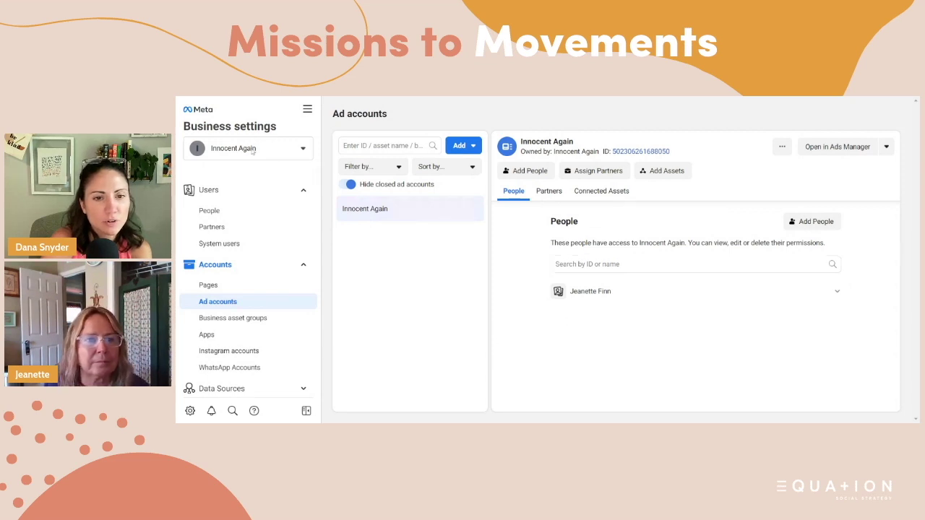
scroll(264, 281, down, 3)
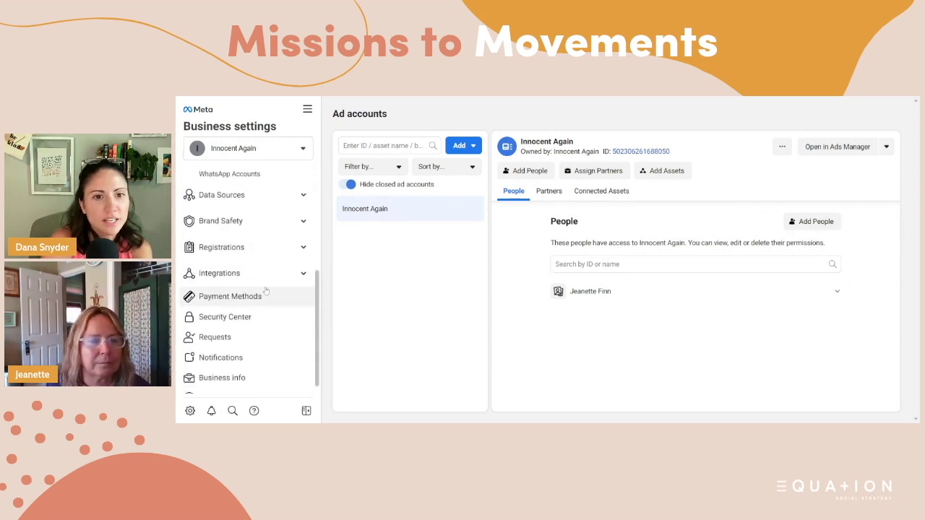
scroll(265, 290, down, 1)
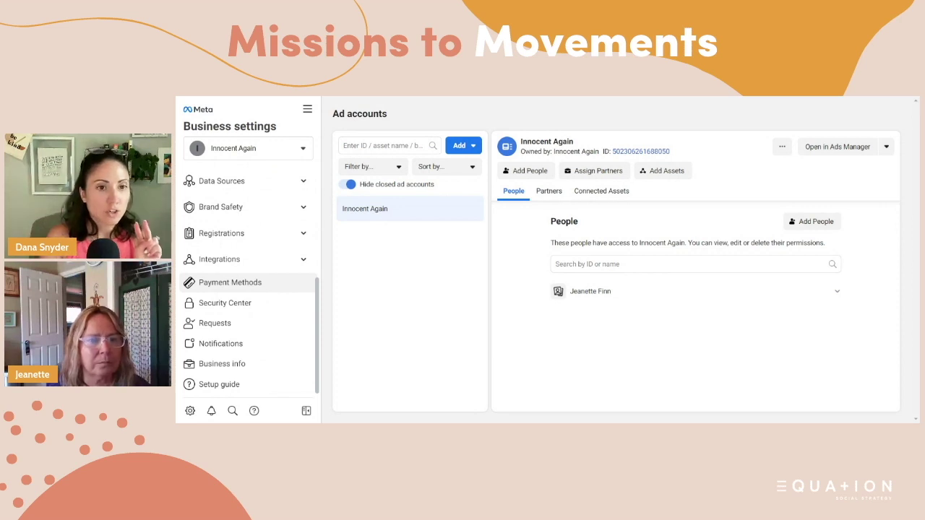
scroll(263, 284, up, 1)
scroll(264, 287, down, 1)
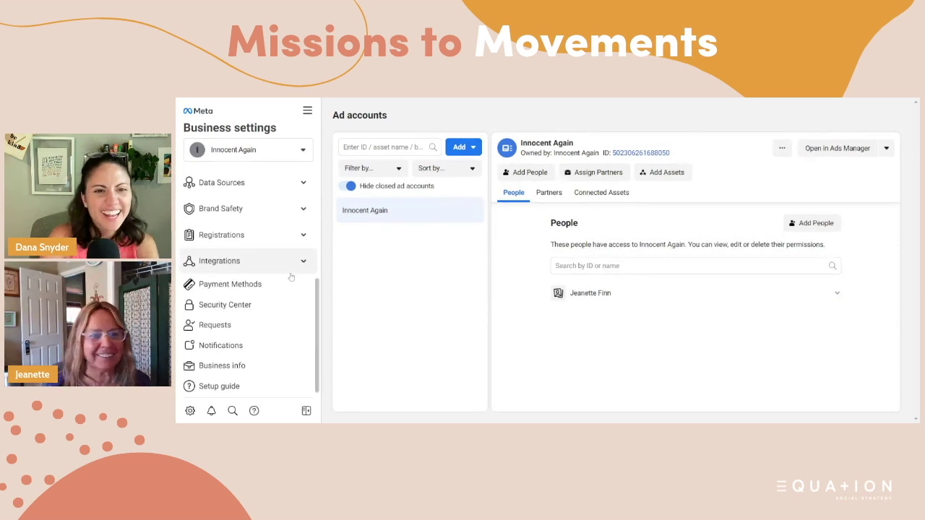
scroll(279, 308, up, 3)
scroll(279, 309, down, 3)
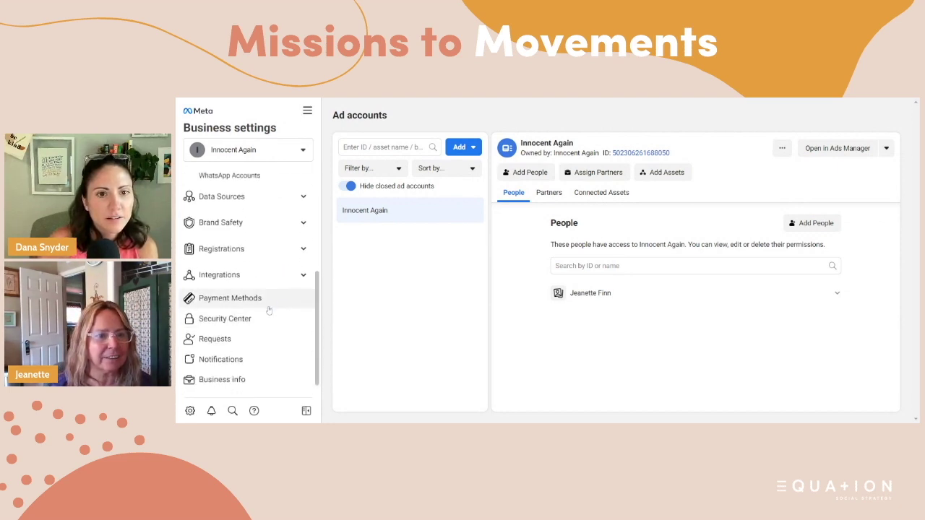
- Open Pixels under Data Sources, which shows no pixels for Innocent Again
click(225, 200)
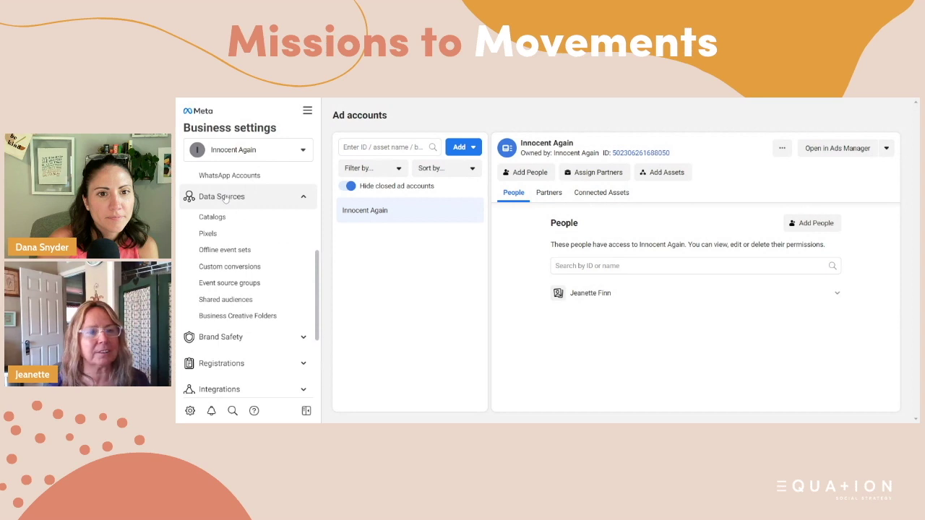
click(208, 236)
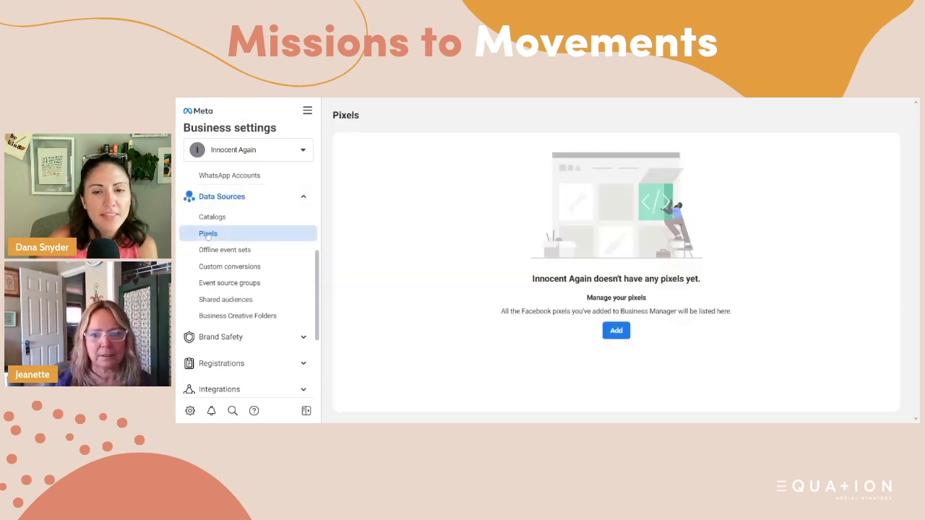